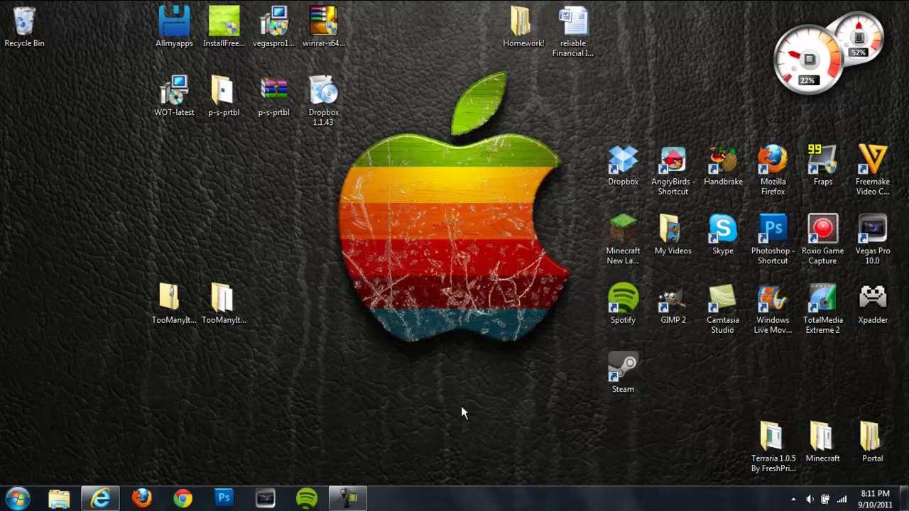
Move the TooManyItems zip archive and its extracted folder together to the middle of the desktop.
{"action": "left_click", "coordinate": [224, 306]}
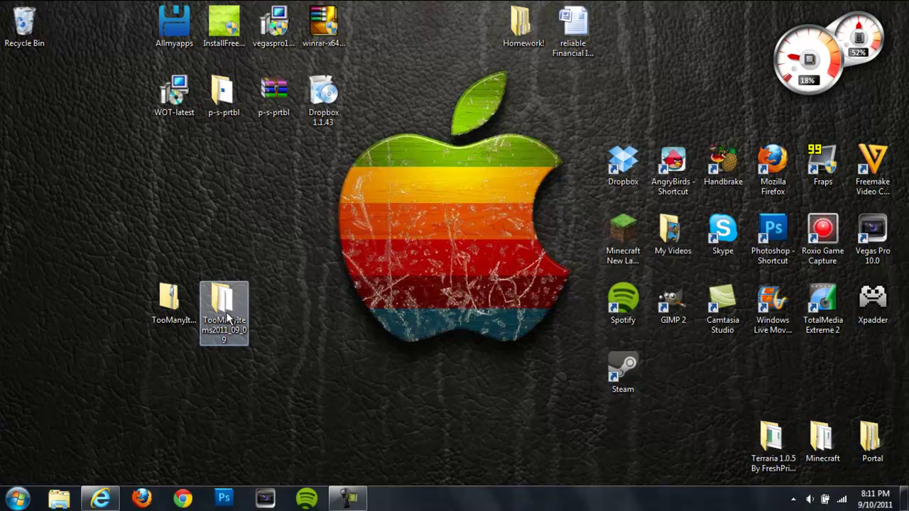
{"action": "left_click", "coordinate": [127, 297]}
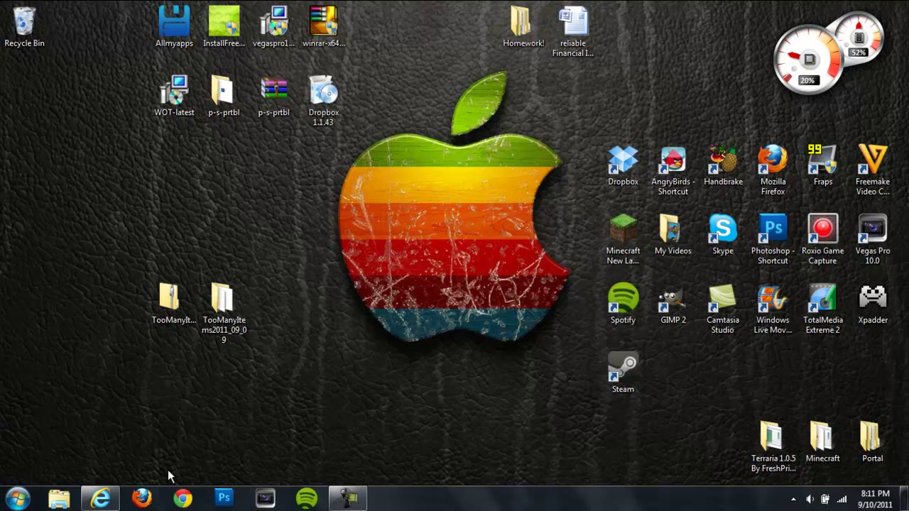
{"action": "left_click_drag", "start_coordinate": [149, 316], "coordinate": [348, 246]}
{"action": "left_click_drag", "start_coordinate": [246, 314], "coordinate": [451, 232]}
{"action": "left_click", "coordinate": [373, 355]}
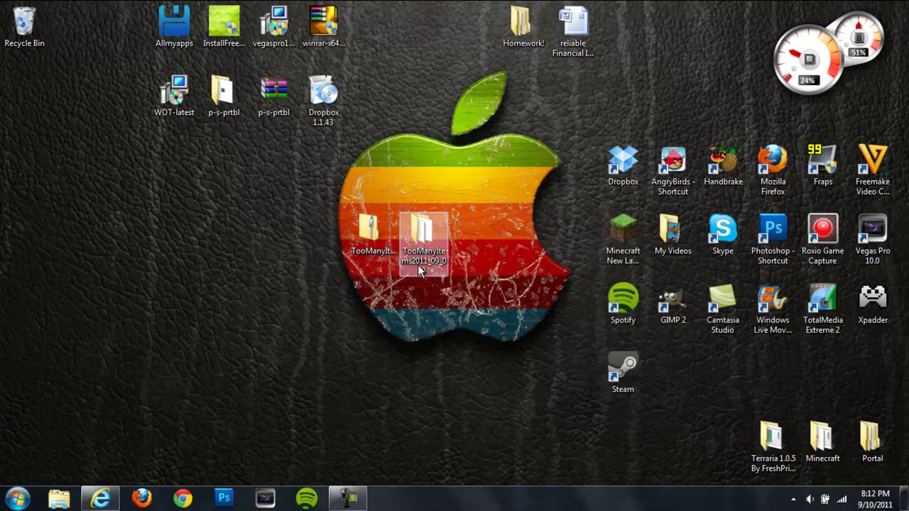
{"action": "left_click", "coordinate": [17, 498]}
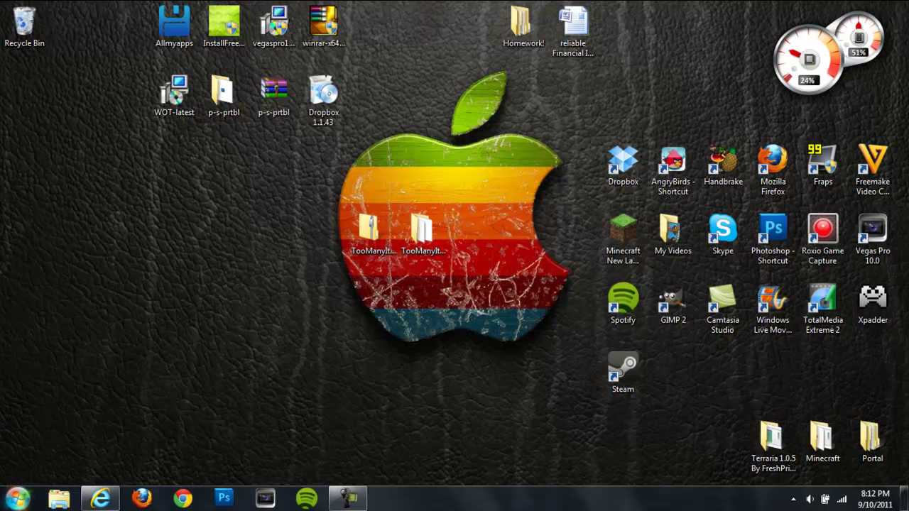
{"action": "left_click", "coordinate": [450, 373]}
{"action": "left_click", "coordinate": [27, 504]}
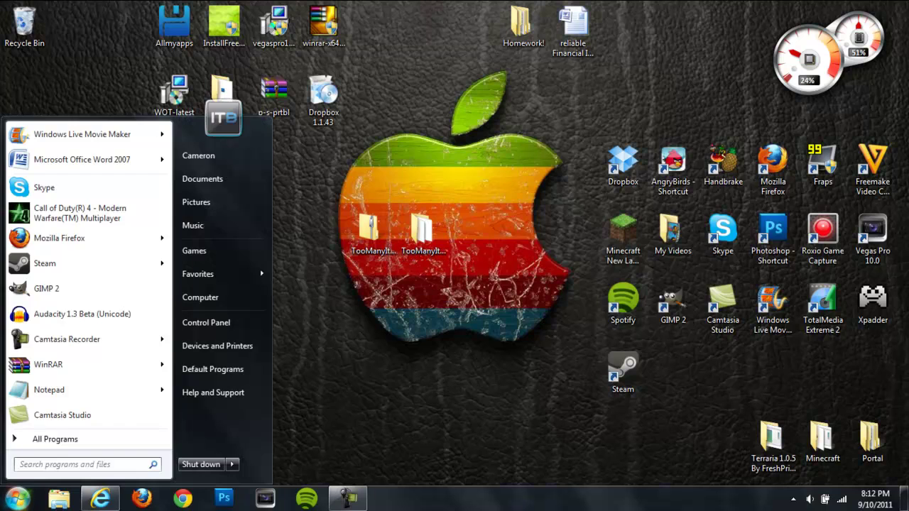
{"action": "left_click", "coordinate": [18, 499]}
{"action": "right_click", "coordinate": [348, 257]}
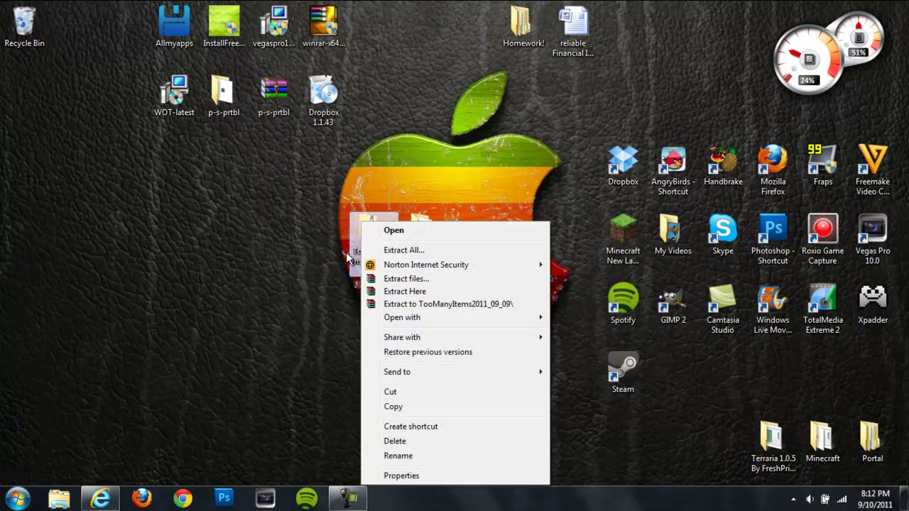
{"action": "left_click", "coordinate": [261, 254]}
{"action": "right_click", "coordinate": [388, 237]}
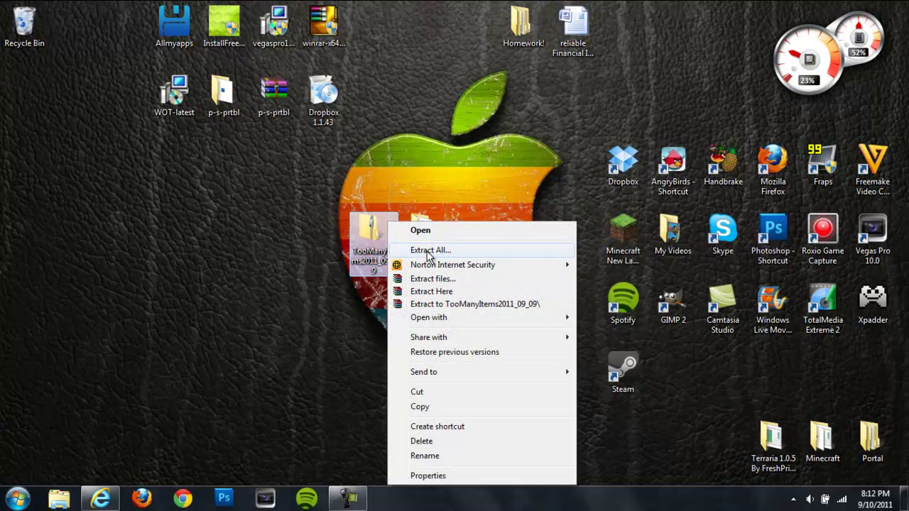
{"action": "left_click", "coordinate": [458, 182]}
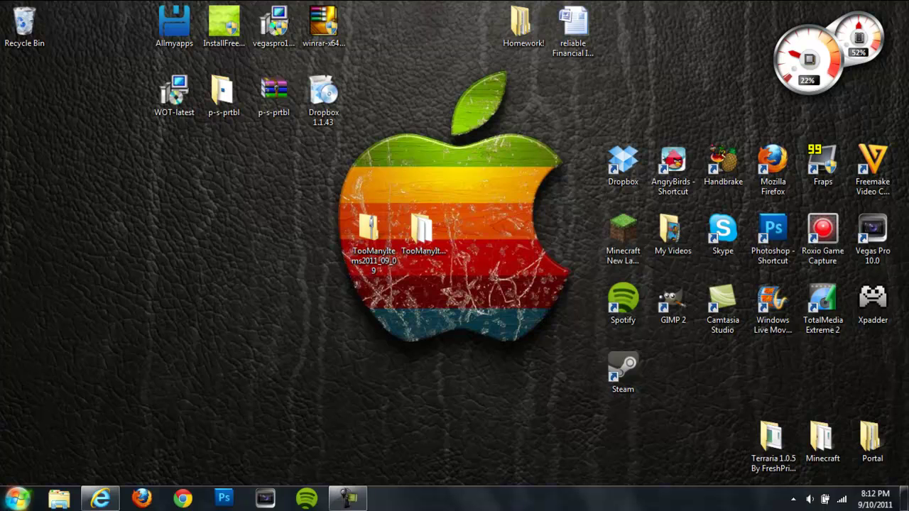
Open the %appdata% location and go into the bin folder inside .minecraft.
{"action": "left_click", "coordinate": [17, 499]}
{"action": "type", "text": "%a"}
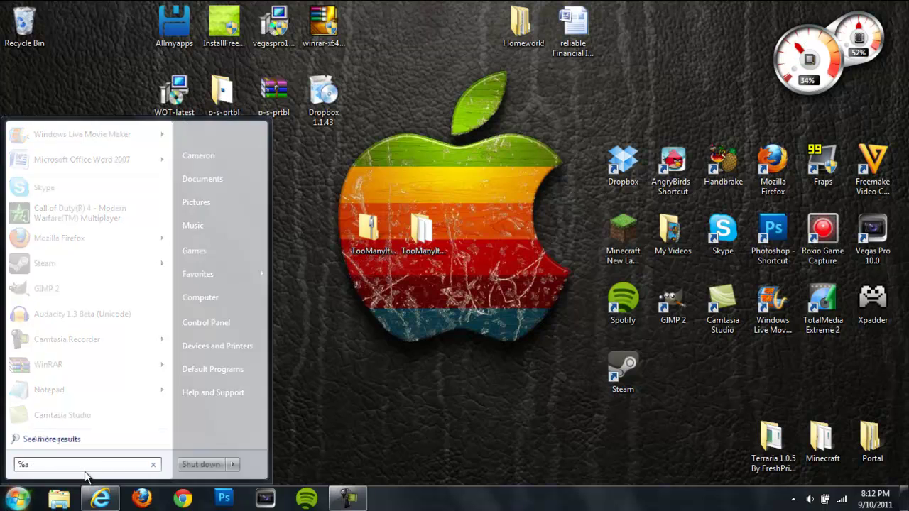
{"action": "type", "text": "ppdata%"}
{"action": "key", "text": "Return"}
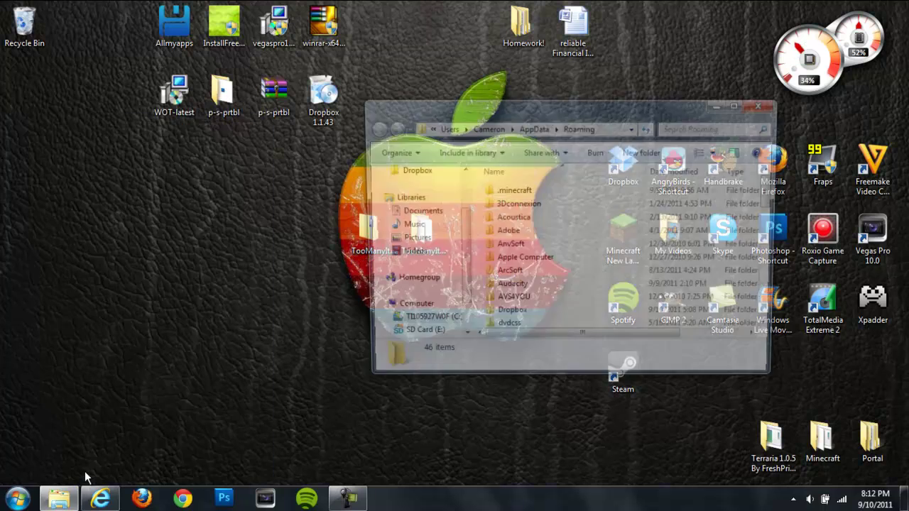
{"action": "double_click", "coordinate": [522, 191]}
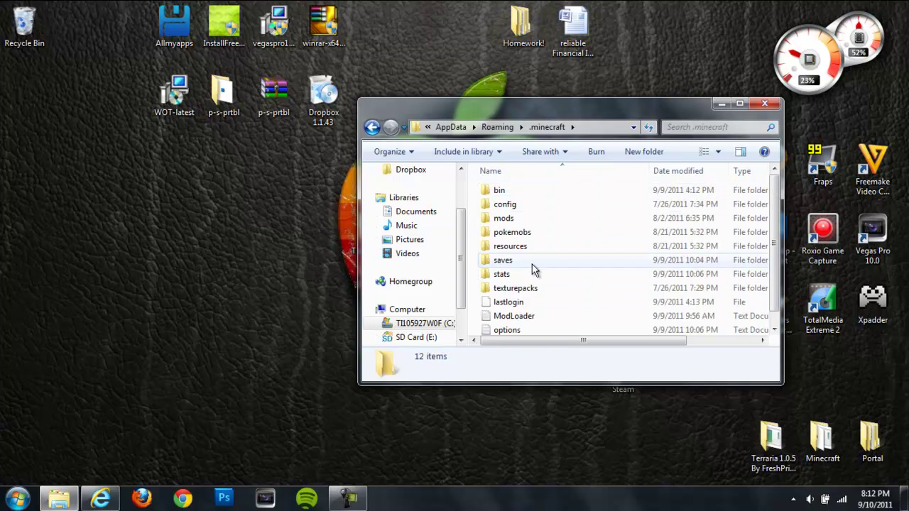
{"action": "double_click", "coordinate": [523, 189]}
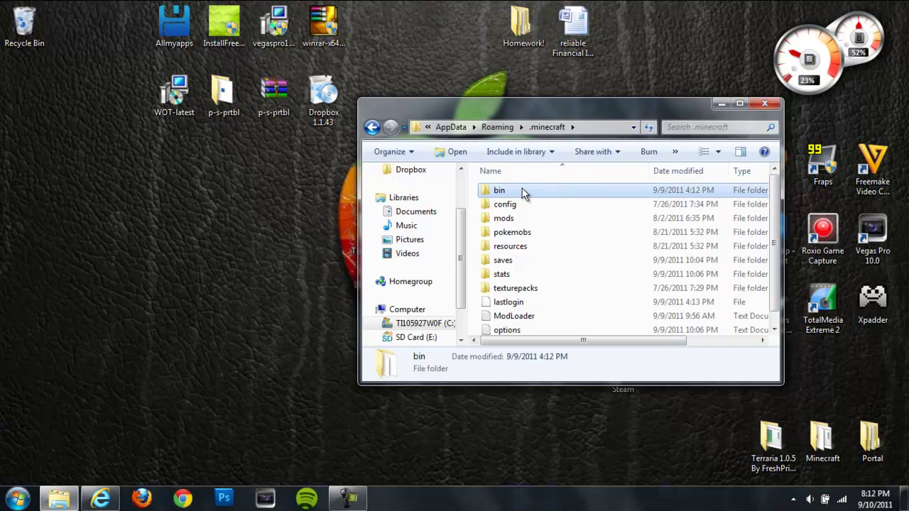
Open the minecraft jar file from the bin folder with WinRAR archiver and dismiss the licence notice.
{"action": "left_click", "coordinate": [548, 307]}
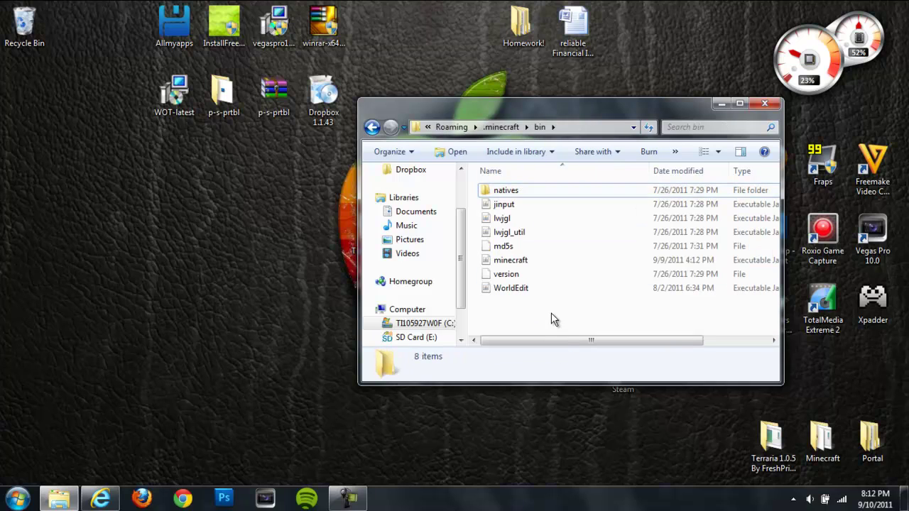
{"action": "right_click", "coordinate": [532, 262]}
{"action": "left_click", "coordinate": [496, 307]}
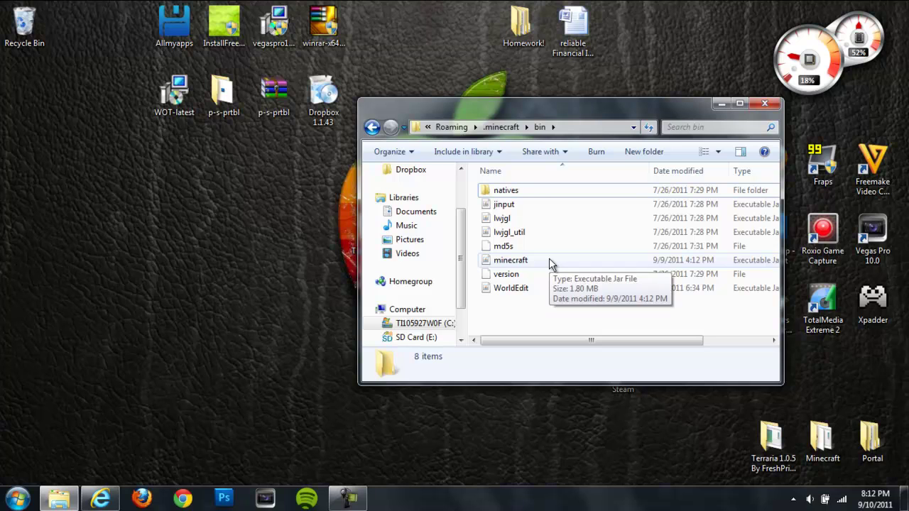
{"action": "left_click_drag", "start_coordinate": [597, 105], "coordinate": [446, 84]}
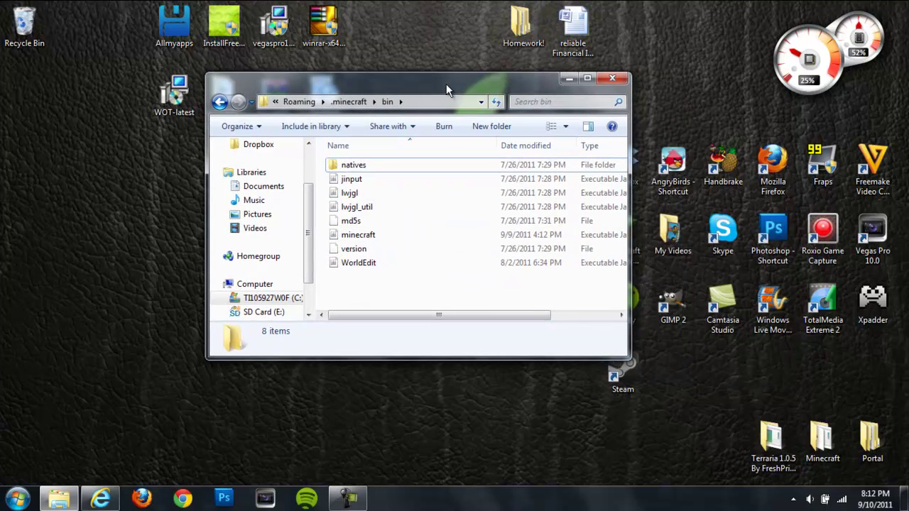
{"action": "right_click", "coordinate": [412, 238]}
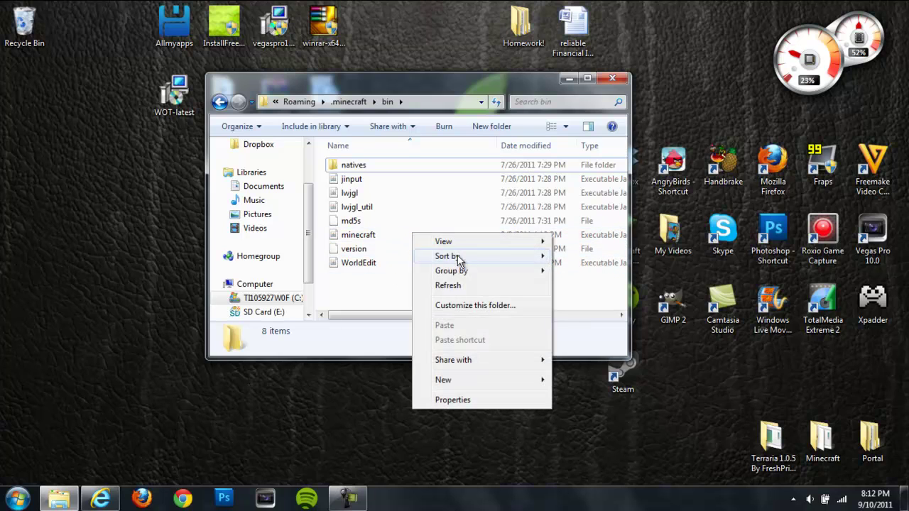
{"action": "right_click", "coordinate": [377, 237]}
{"action": "mouse_move", "coordinate": [432, 257]}
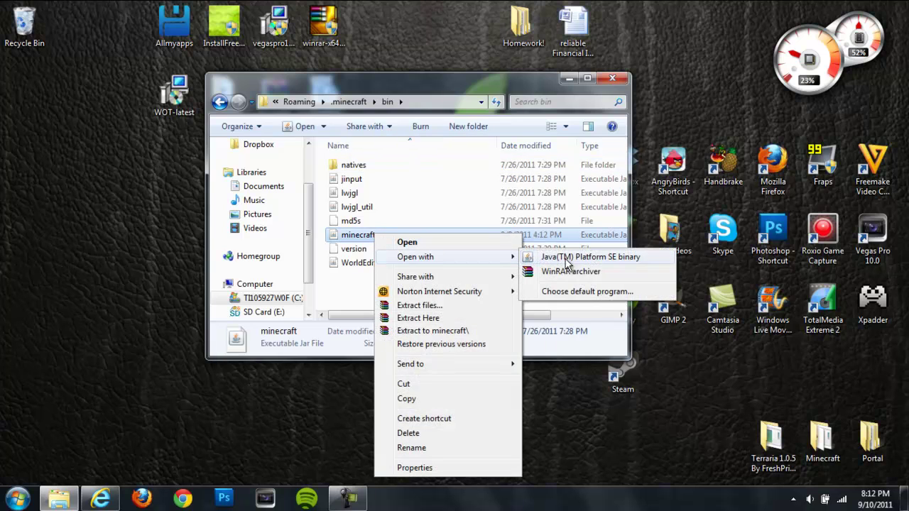
{"action": "left_click", "coordinate": [578, 271]}
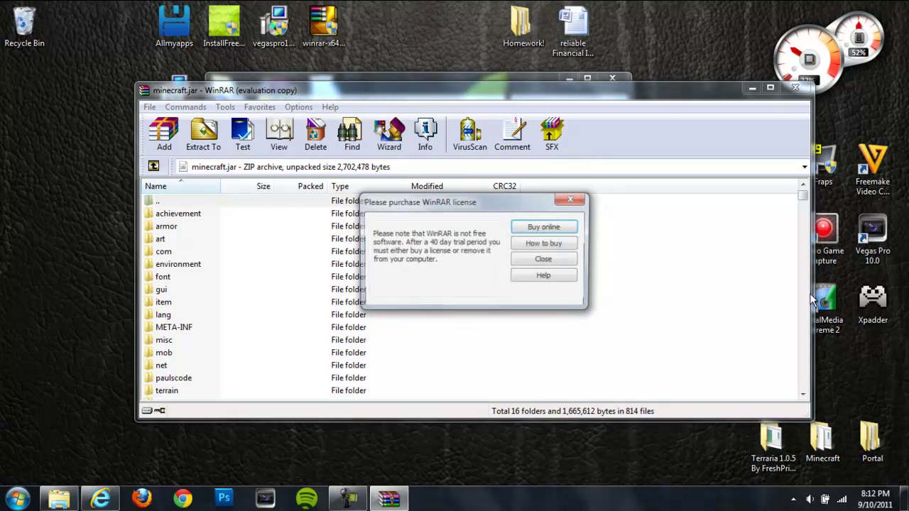
{"action": "left_click", "coordinate": [566, 261]}
Delete the META-INF folder from the minecraft.jar archive.
{"action": "left_click", "coordinate": [188, 328]}
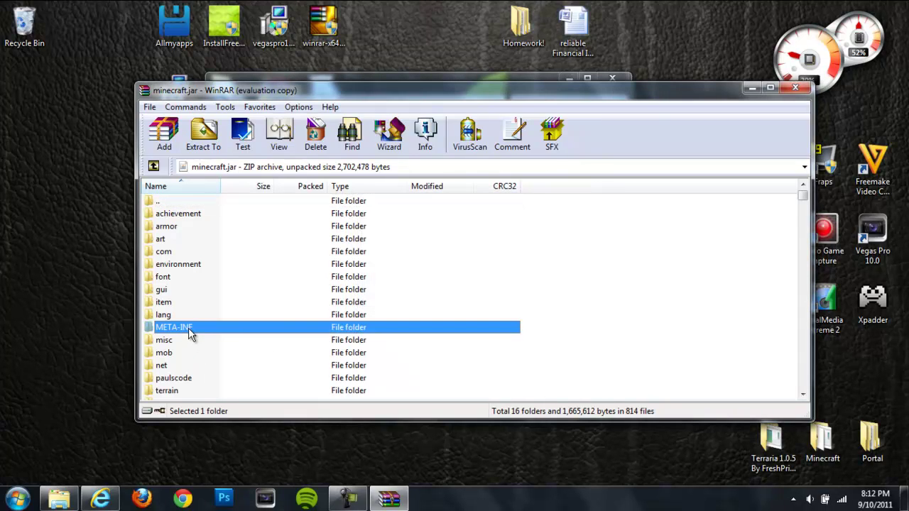
{"action": "right_click", "coordinate": [200, 329]}
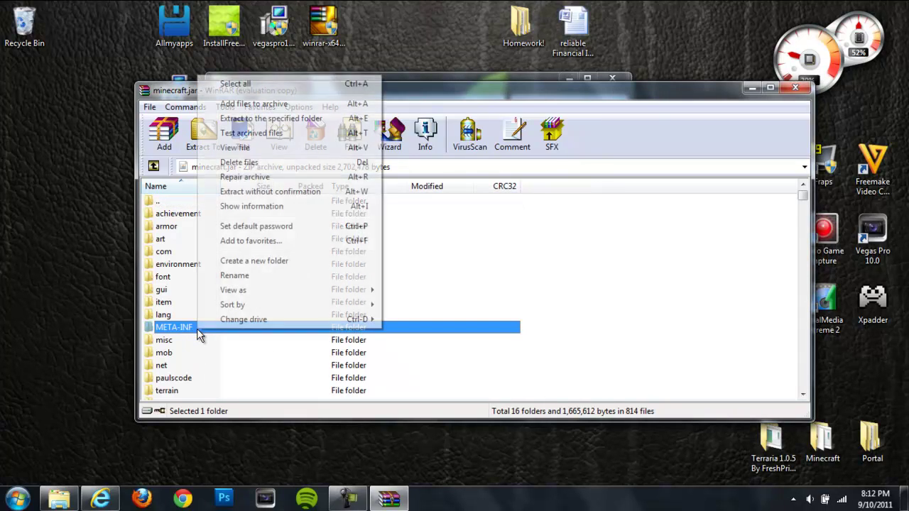
{"action": "left_click", "coordinate": [239, 163]}
{"action": "left_click", "coordinate": [468, 294]}
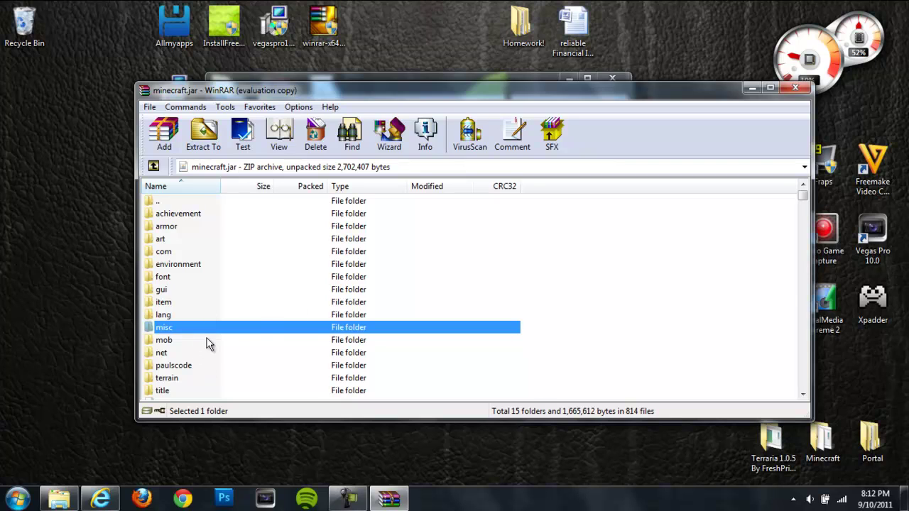
Close the bin folder window and arrange the minecraft.jar archive window beside the extracted TooManyItems folder.
{"action": "left_click", "coordinate": [498, 76]}
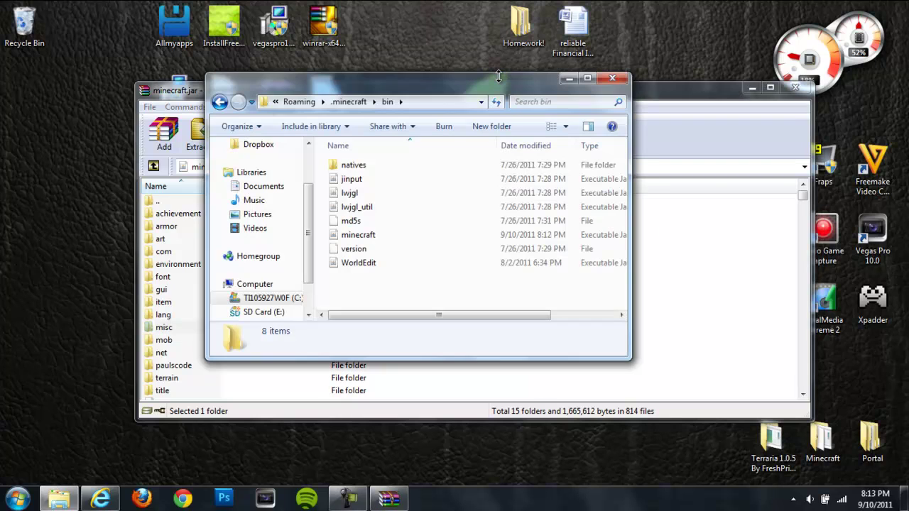
{"action": "left_click", "coordinate": [614, 80]}
{"action": "left_click_drag", "start_coordinate": [635, 90], "coordinate": [694, 196]}
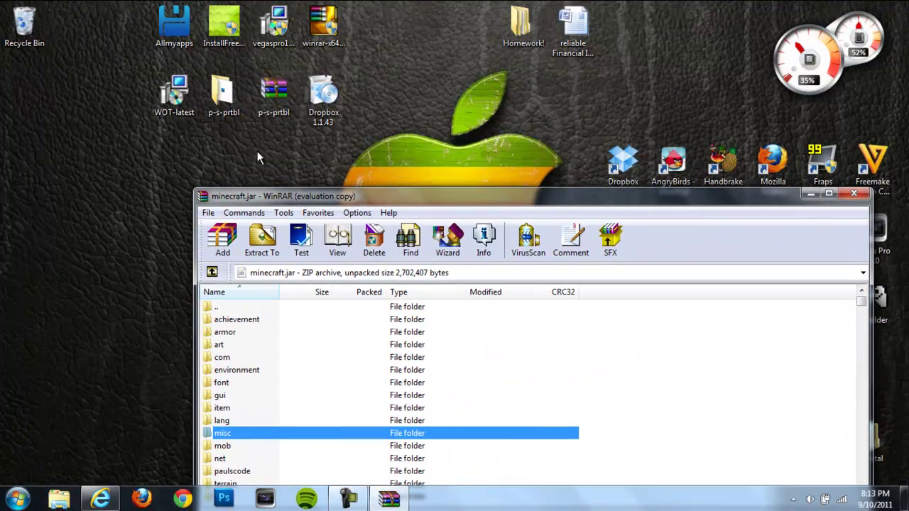
{"action": "left_click_drag", "start_coordinate": [194, 187], "coordinate": [432, 90]}
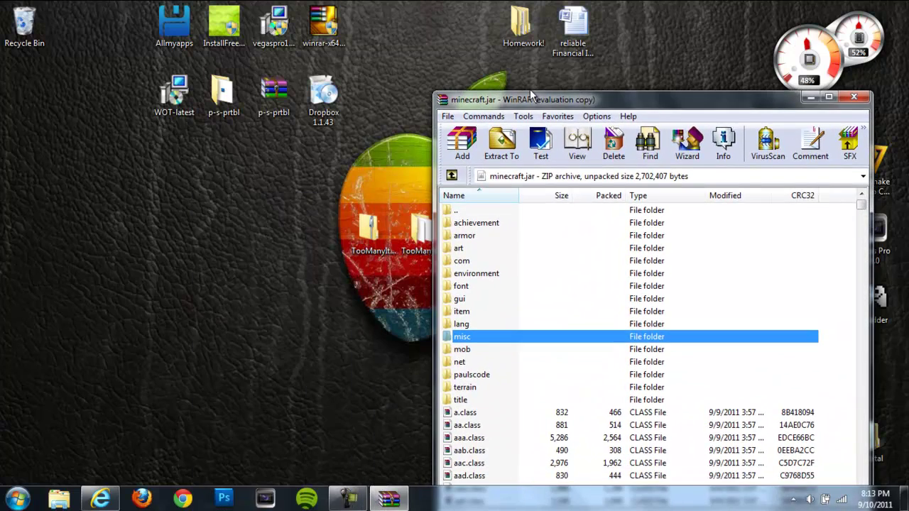
{"action": "left_click_drag", "start_coordinate": [531, 98], "coordinate": [540, 71]}
{"action": "left_click_drag", "start_coordinate": [420, 230], "coordinate": [271, 243]}
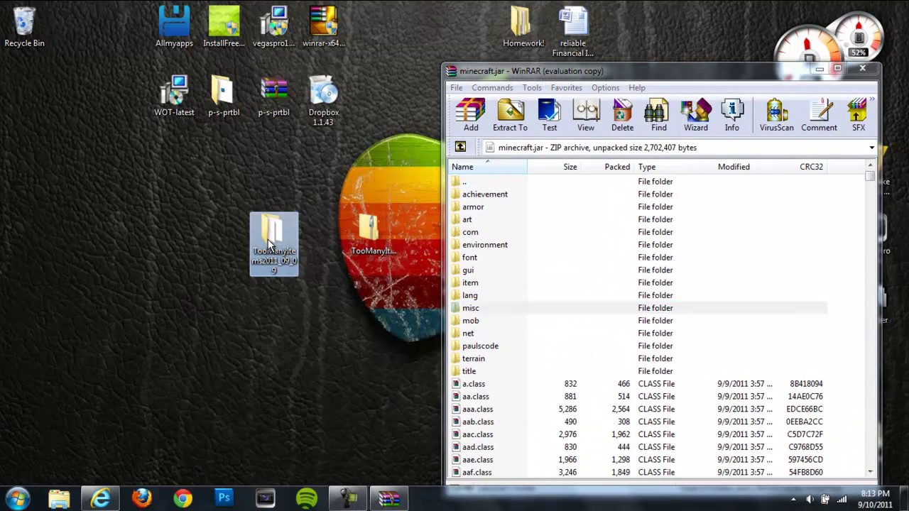
Add all files from the extracted TooManyItems2011_09_09 folder to the minecraft.jar archive, using the Add and replace files mode.
{"action": "double_click", "coordinate": [269, 245]}
{"action": "scroll", "coordinate": [423, 233], "scroll_direction": "down", "scroll_amount": 1}
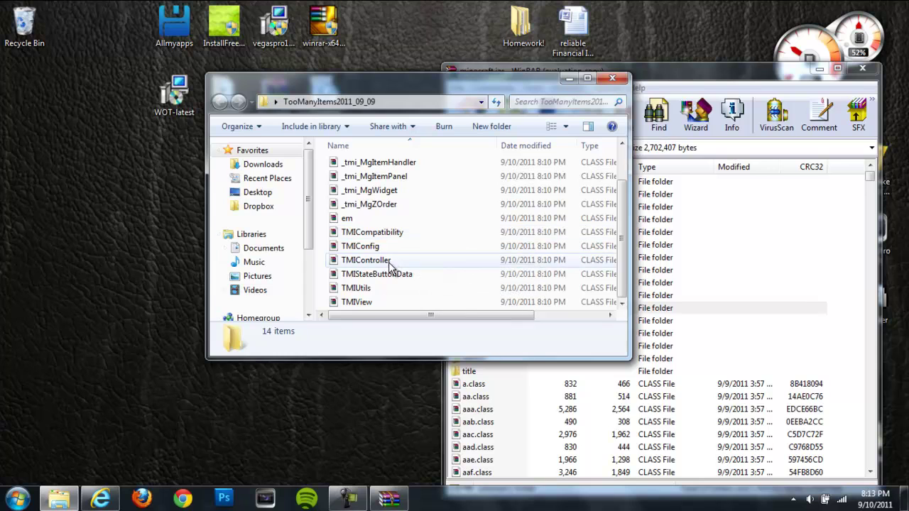
{"action": "left_click_drag", "start_coordinate": [323, 309], "coordinate": [458, 47]}
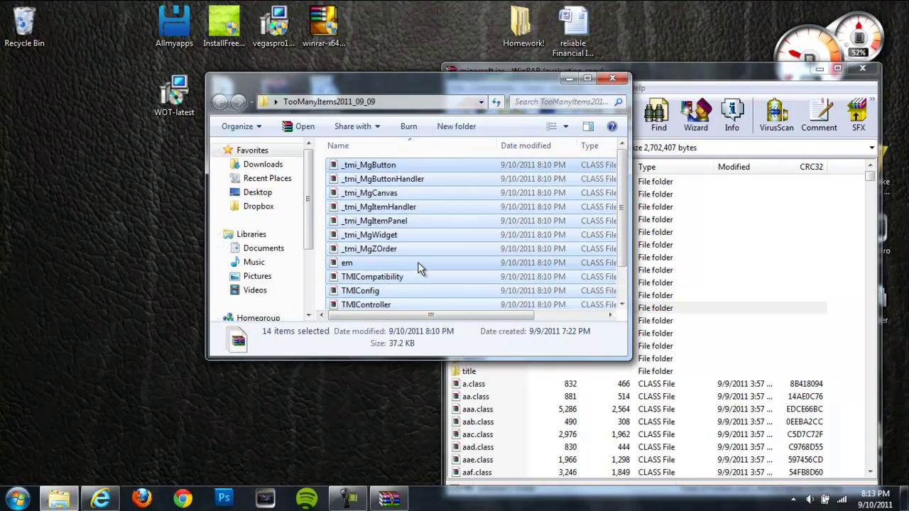
{"action": "left_click_drag", "start_coordinate": [419, 266], "coordinate": [803, 345]}
{"action": "left_click", "coordinate": [664, 399]}
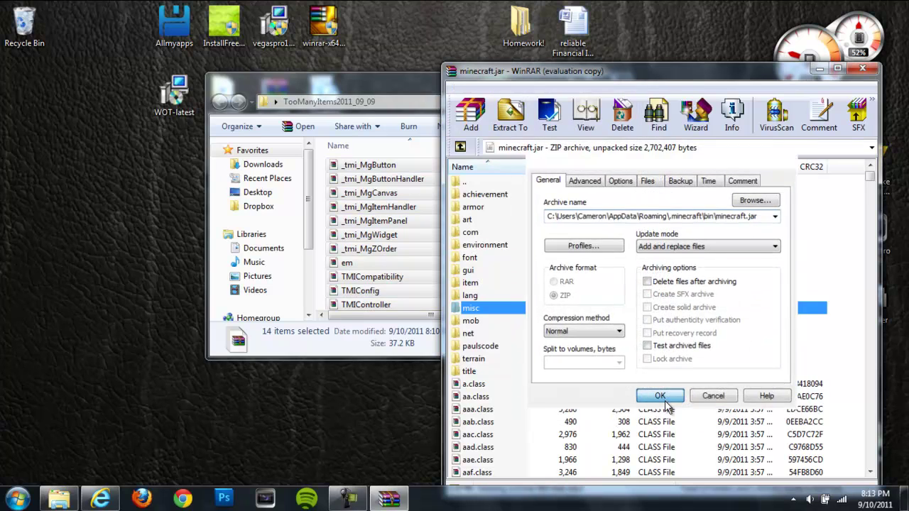
Close the TooManyItems folder window and the minecraft.jar archive window.
{"action": "left_click", "coordinate": [396, 86]}
{"action": "left_click", "coordinate": [601, 85]}
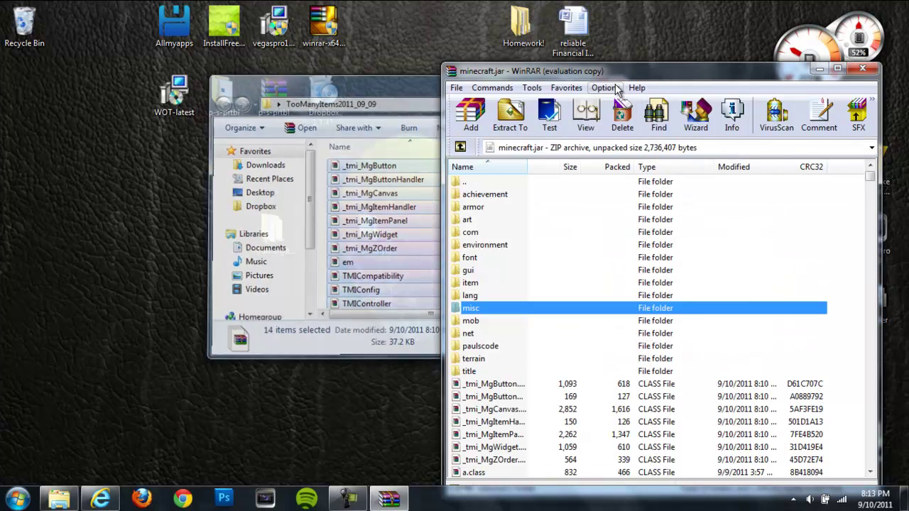
{"action": "left_click", "coordinate": [862, 68]}
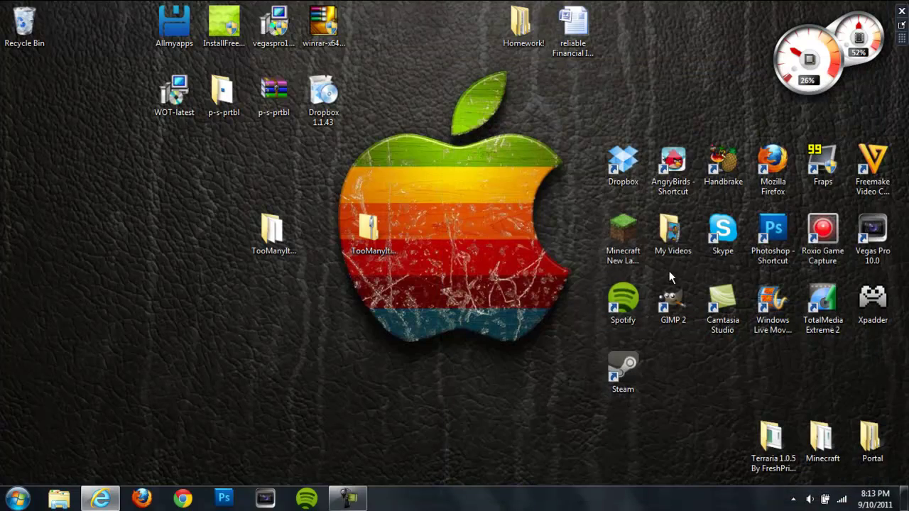
Run the Minecraft launcher from the desktop, allowing the unverified program, and log in with the remembered account.
{"action": "double_click", "coordinate": [641, 248]}
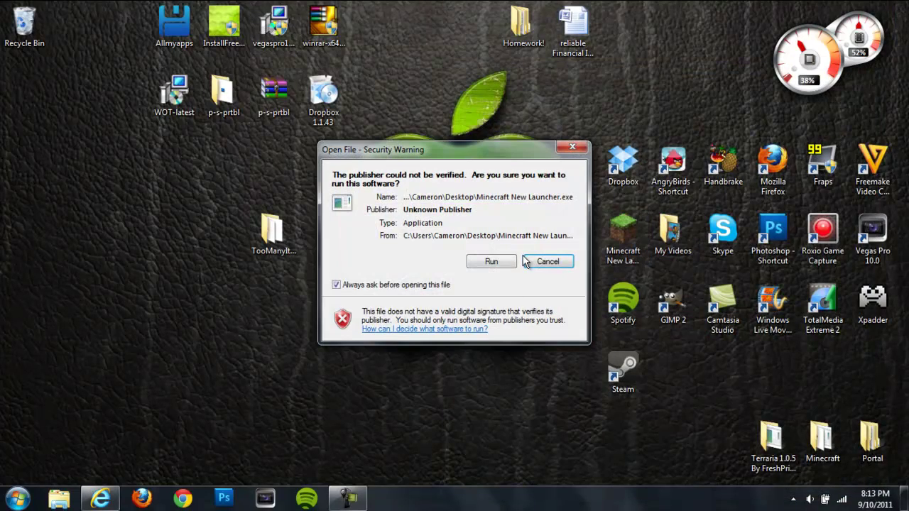
{"action": "left_click", "coordinate": [491, 261]}
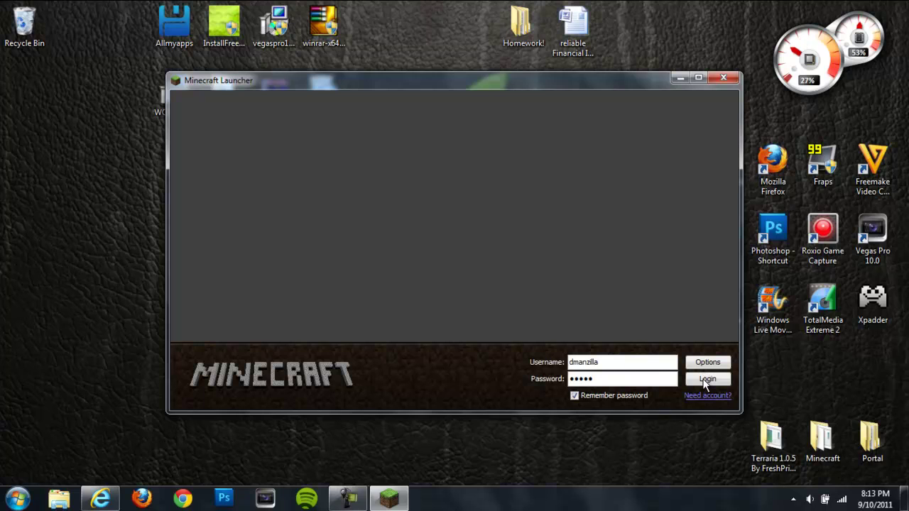
{"action": "left_click", "coordinate": [707, 381]}
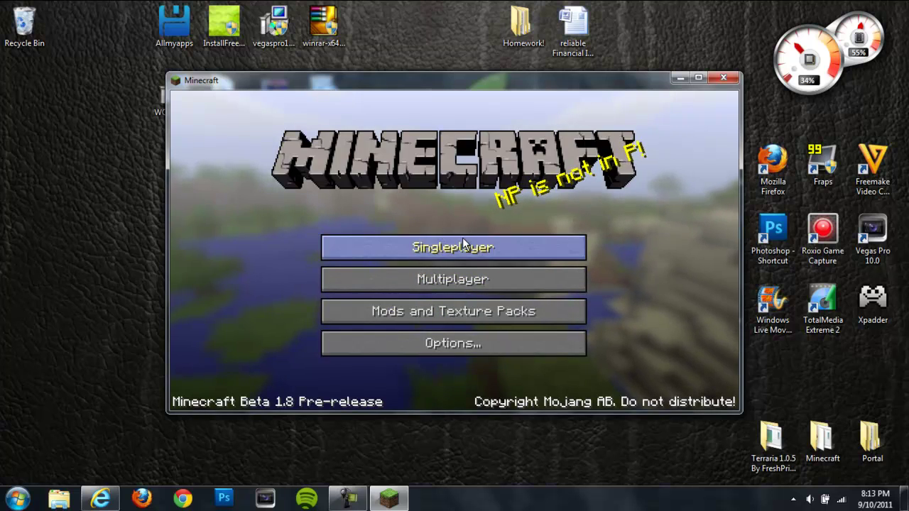
Load the creative-mode world "yay" in singleplayer.
{"action": "left_click", "coordinate": [469, 245]}
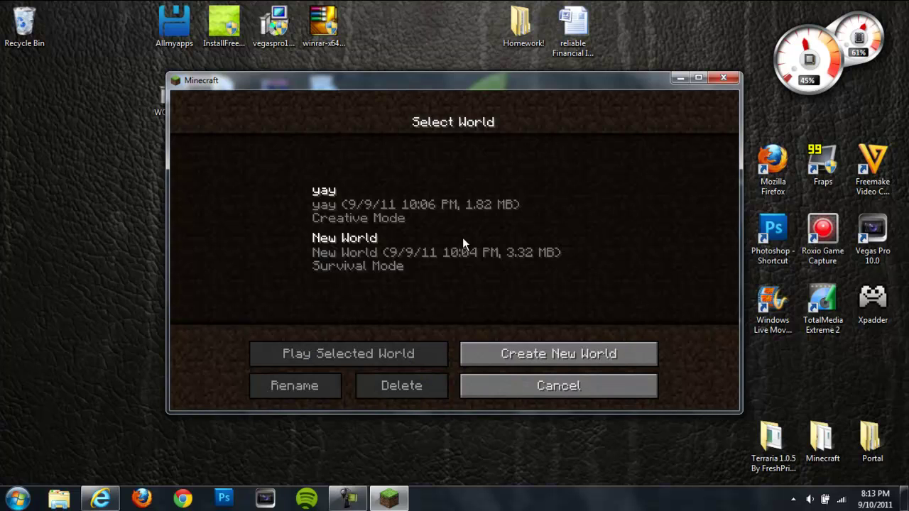
{"action": "double_click", "coordinate": [382, 206]}
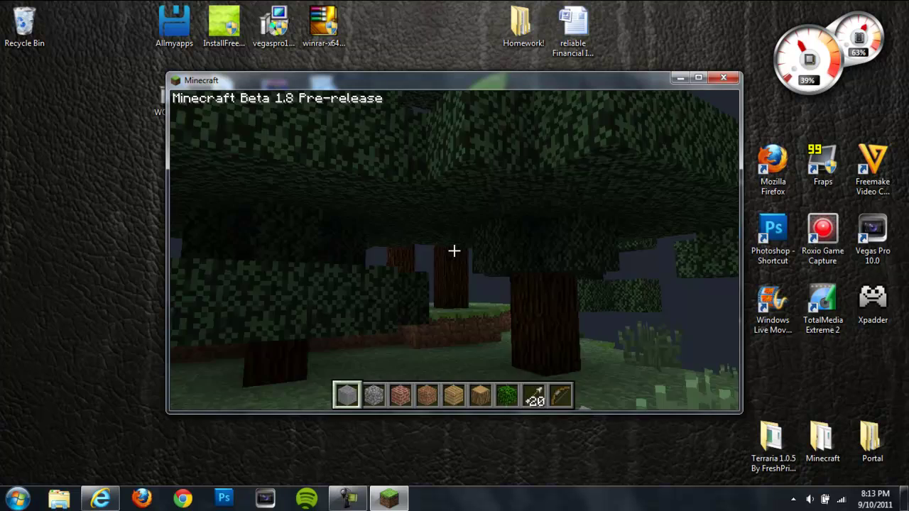
Save and quit the creative world to the title screen, and load the survival-mode world in singleplayer.
{"action": "key", "text": "Escape"}
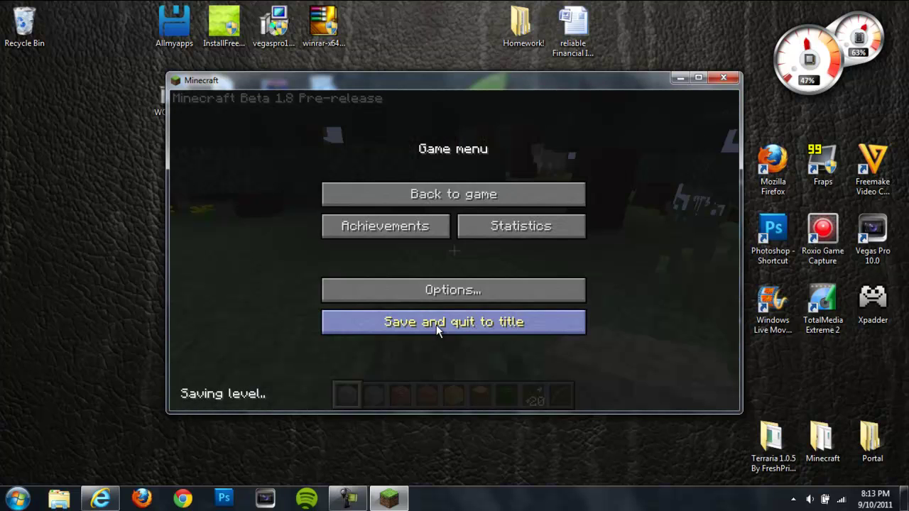
{"action": "left_click", "coordinate": [437, 323]}
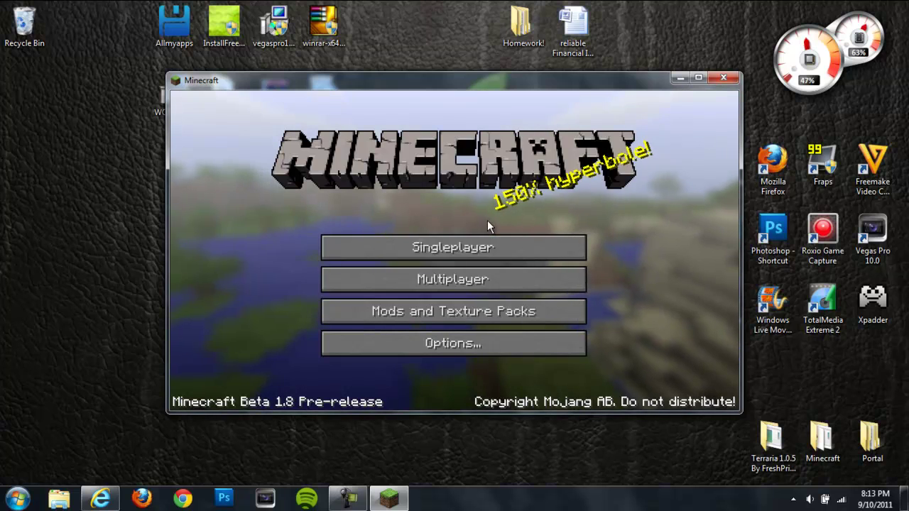
{"action": "left_click", "coordinate": [471, 246]}
{"action": "double_click", "coordinate": [452, 252]}
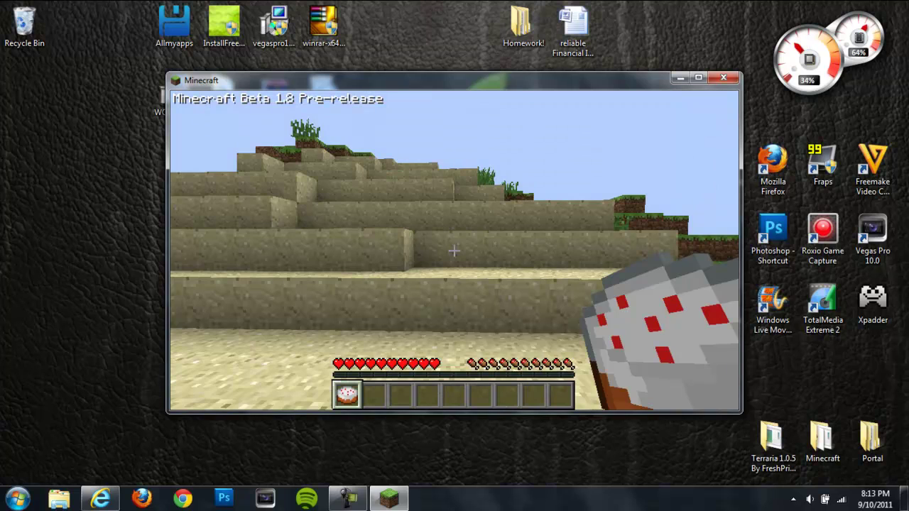
Open the inventory and browse through the TooManyItems item pages to examine the blocks, tools, armor and food on offer.
{"action": "key", "text": "e"}
{"action": "left_click", "coordinate": [638, 392]}
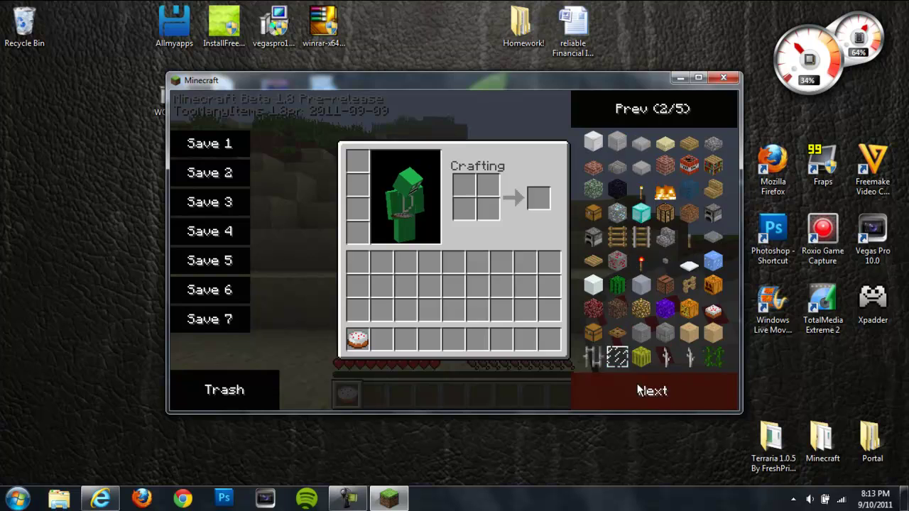
{"action": "left_click", "coordinate": [641, 393]}
{"action": "left_click", "coordinate": [640, 394]}
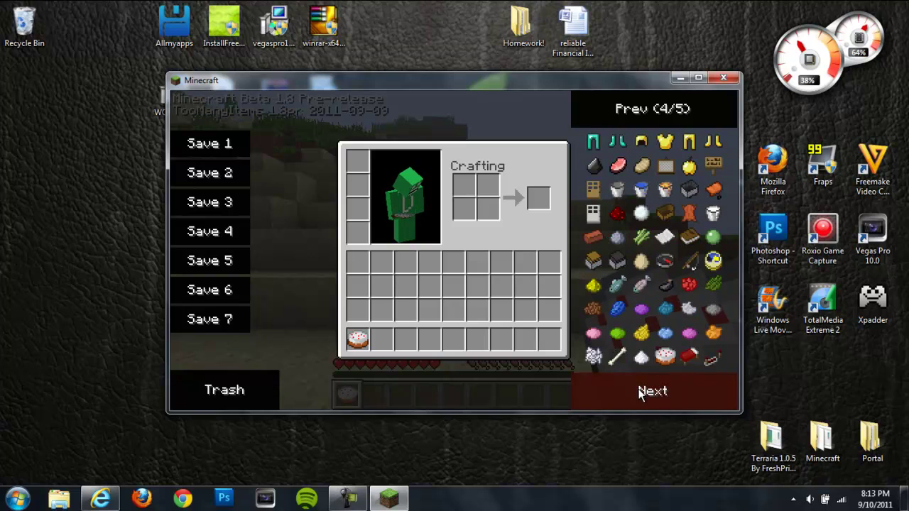
{"action": "left_click", "coordinate": [640, 393]}
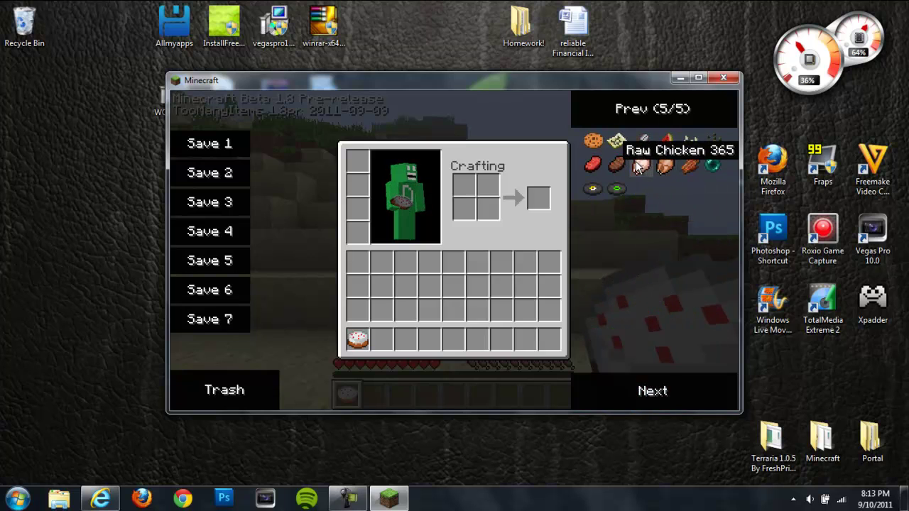
{"action": "left_click", "coordinate": [672, 391]}
{"action": "left_click", "coordinate": [672, 390]}
{"action": "left_click", "coordinate": [672, 390]}
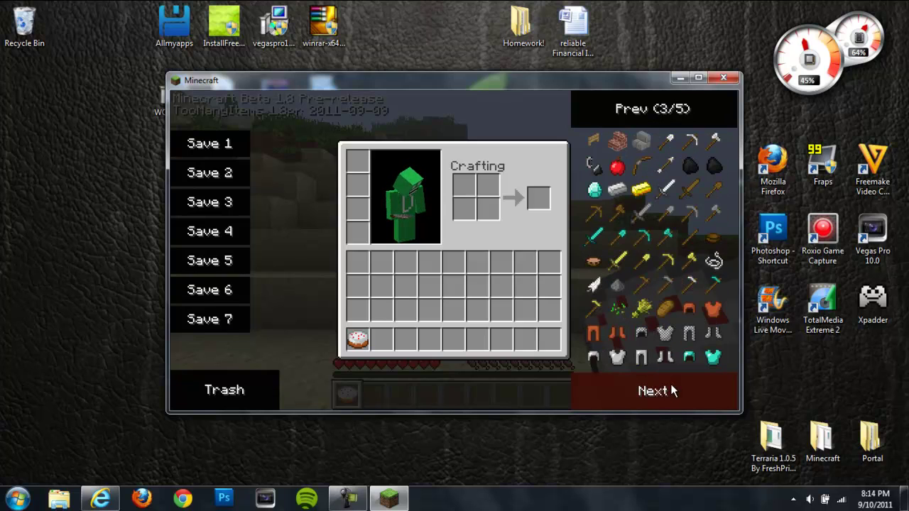
{"action": "left_click", "coordinate": [672, 391]}
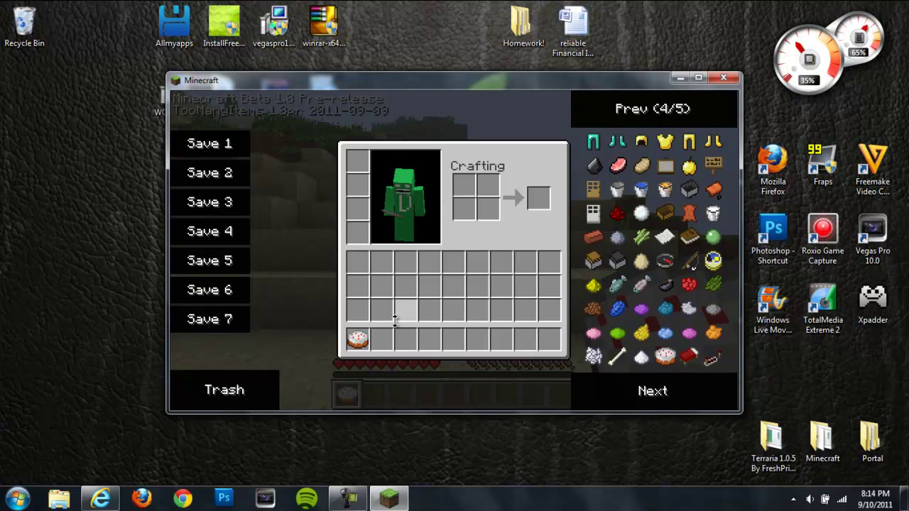
Hide the TooManyItems overlay in the inventory and return to the game.
{"action": "key", "text": "e"}
{"action": "key", "text": "e"}
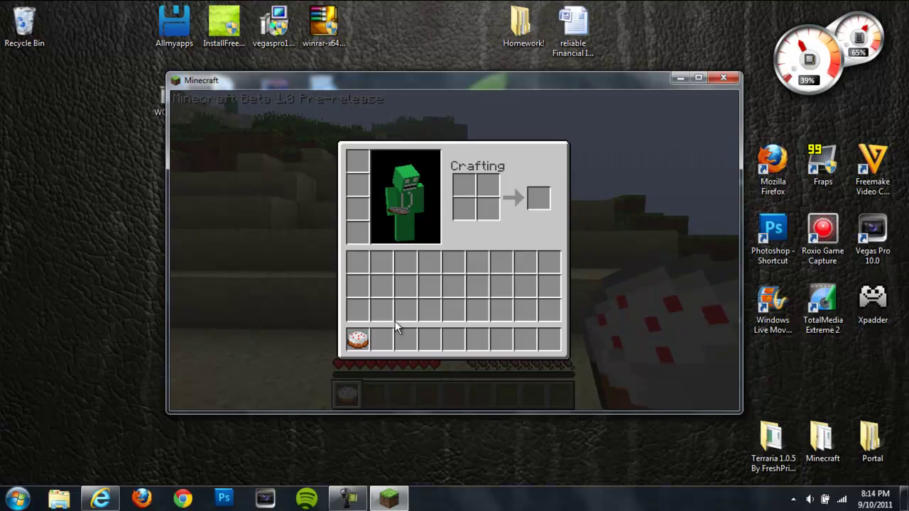
{"action": "key", "text": "e"}
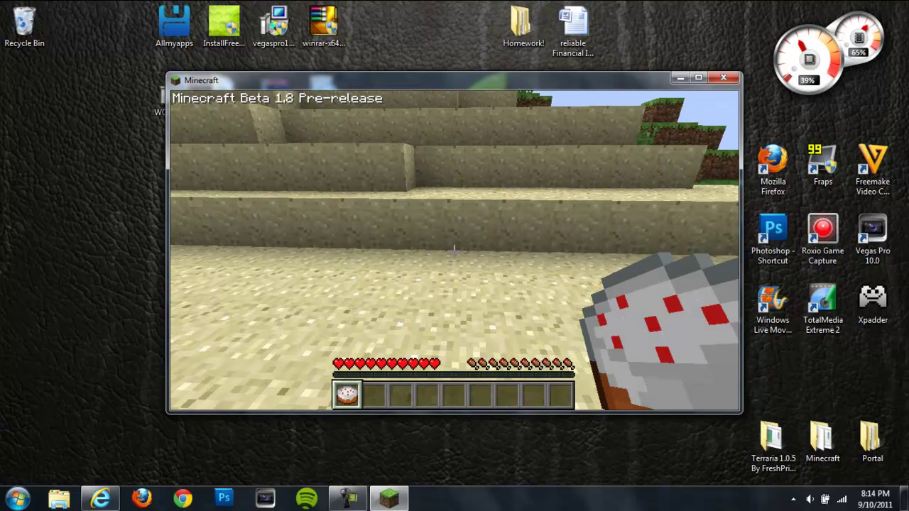
Walk and jump up the sand and grass terraces to the hilltop, heading for the edge that overlooks the desert.
{"action": "key", "text": "w"}
{"action": "key", "text": "space"}
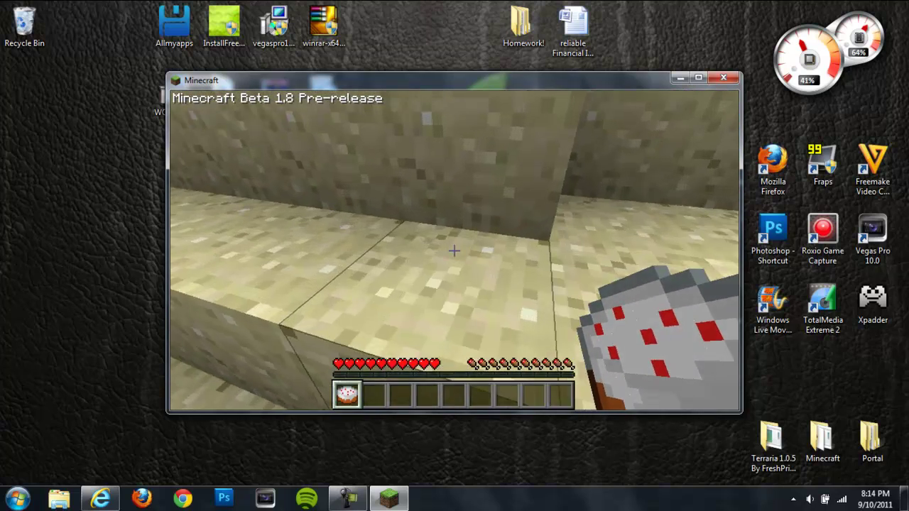
{"action": "key", "text": "w"}
{"action": "key", "text": "space"}
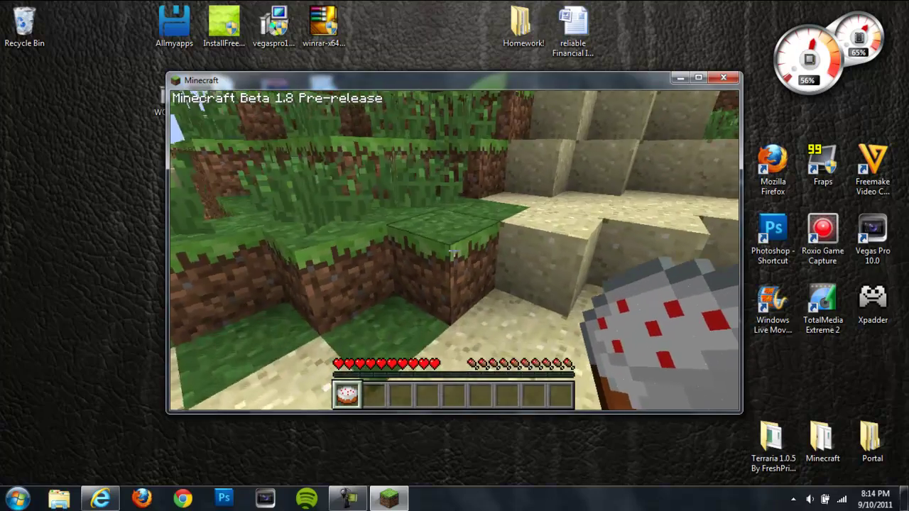
{"action": "key", "text": "w"}
{"action": "key", "text": "space"}
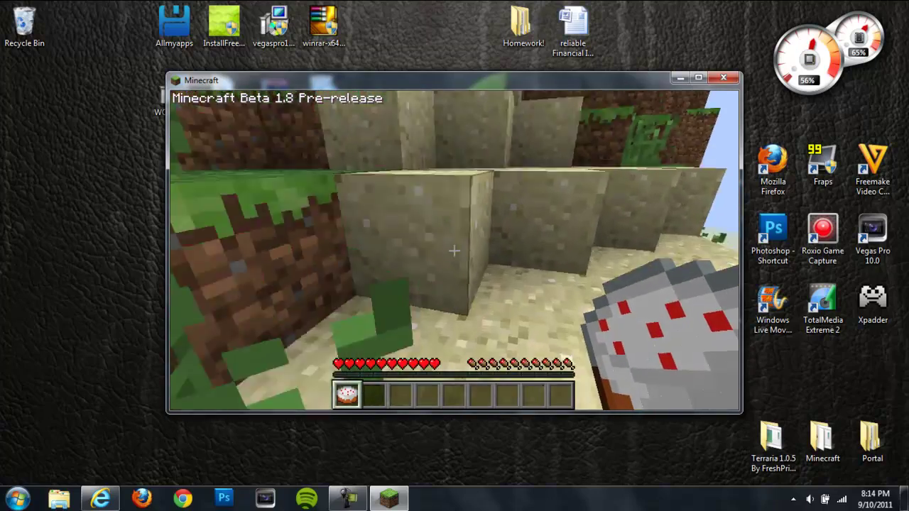
{"action": "key", "text": "w"}
{"action": "key", "text": "space"}
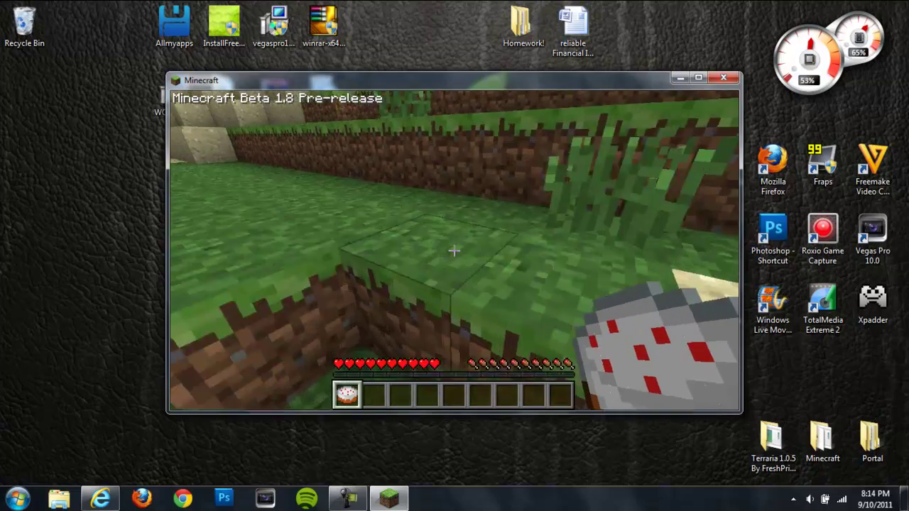
{"action": "key", "text": "w"}
{"action": "key", "text": "space"}
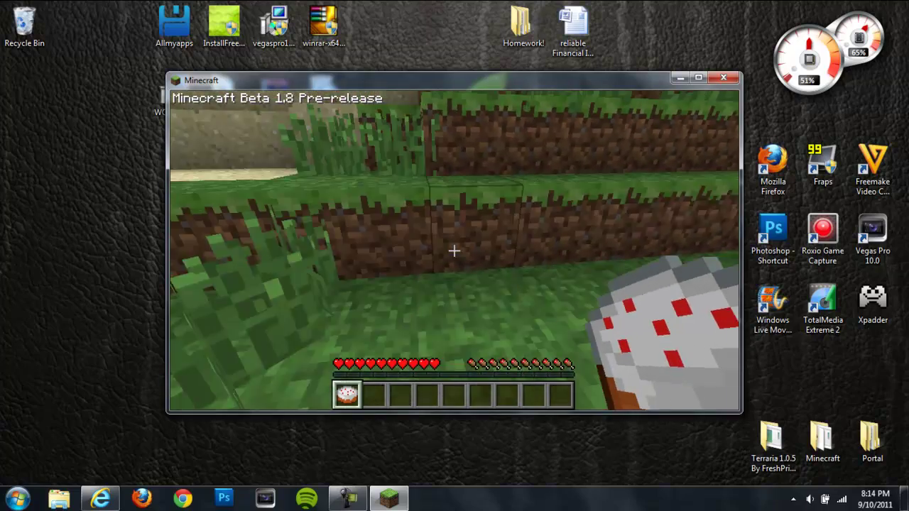
{"action": "key", "text": "w"}
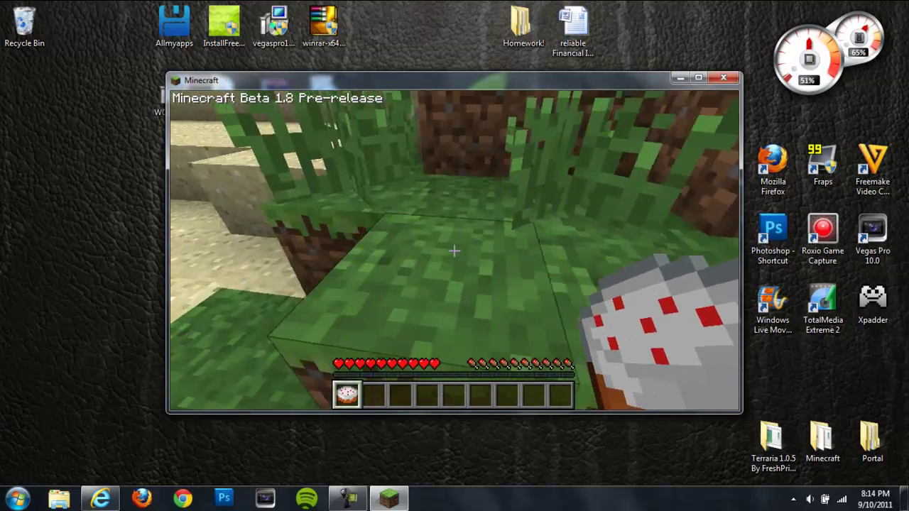
{"action": "key", "text": "w"}
{"action": "key", "text": "space"}
{"action": "key", "text": "space"}
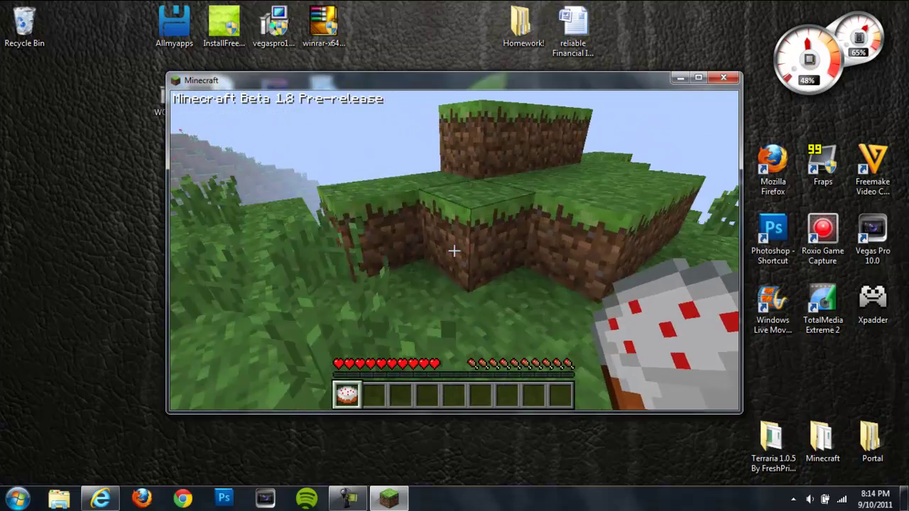
{"action": "key", "text": "w"}
{"action": "key", "text": "space"}
{"action": "key", "text": "space"}
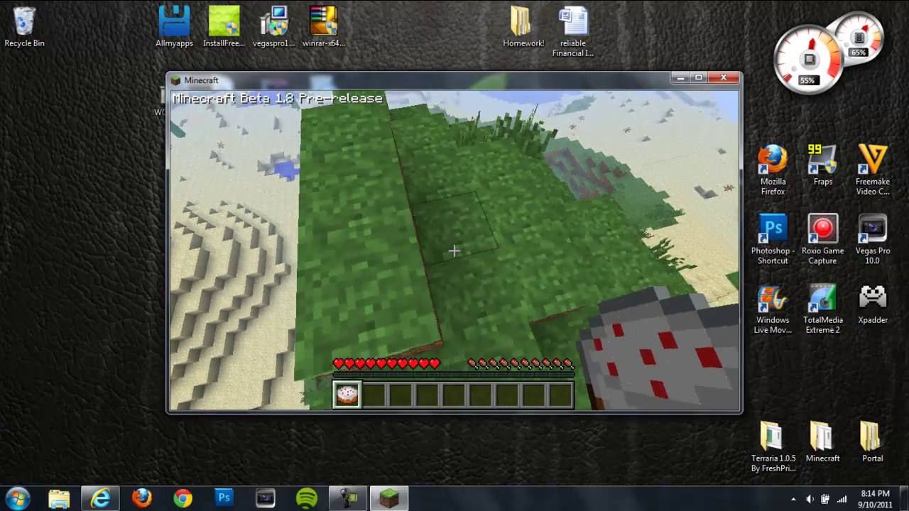
{"action": "key", "text": "w"}
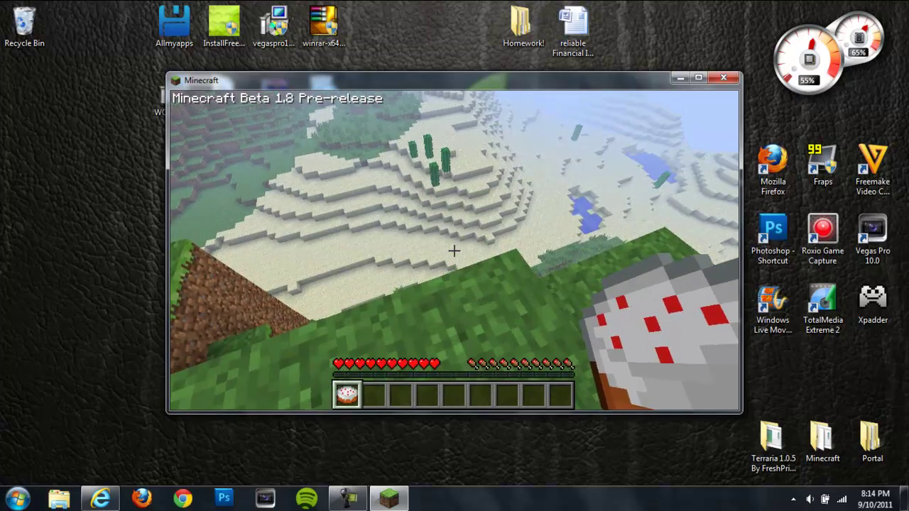
{"action": "key", "text": "w"}
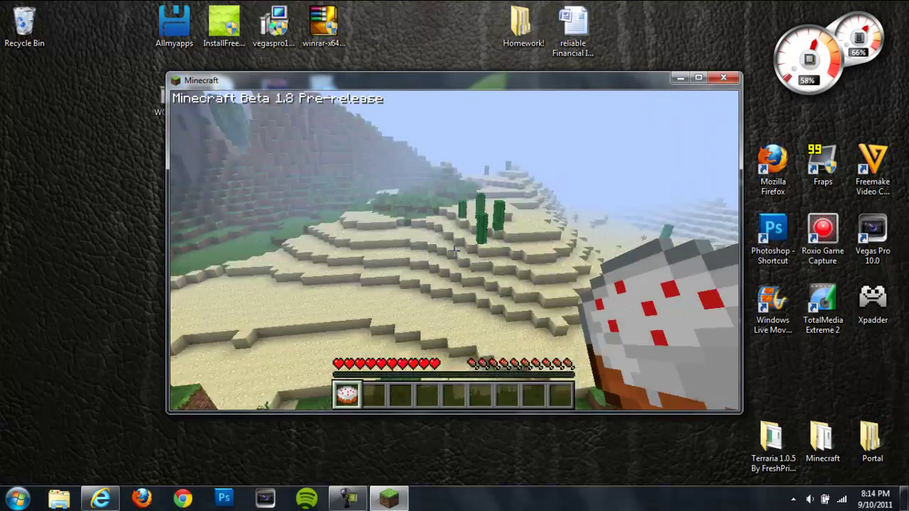